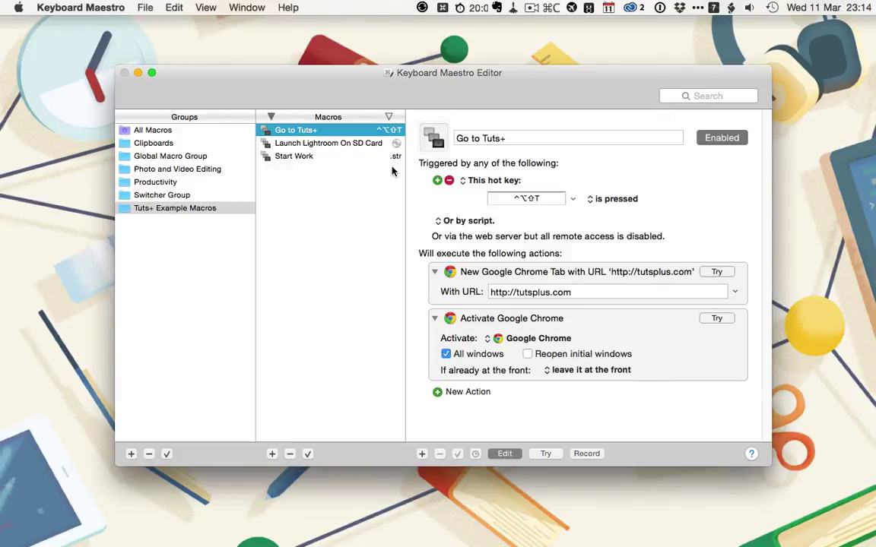
Delete the Go to Tuts+ macro and run Start Work with .str to open tutsplus.com beside Byword
key("Delete")
key("super+Tab")
type(".str")
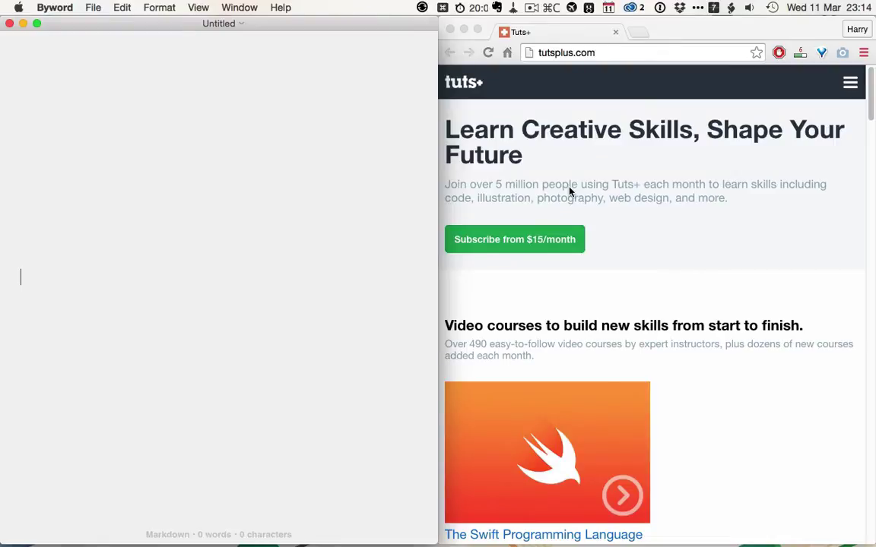
scroll(569, 192, "down", 2)
scroll(570, 192, "down", 10)
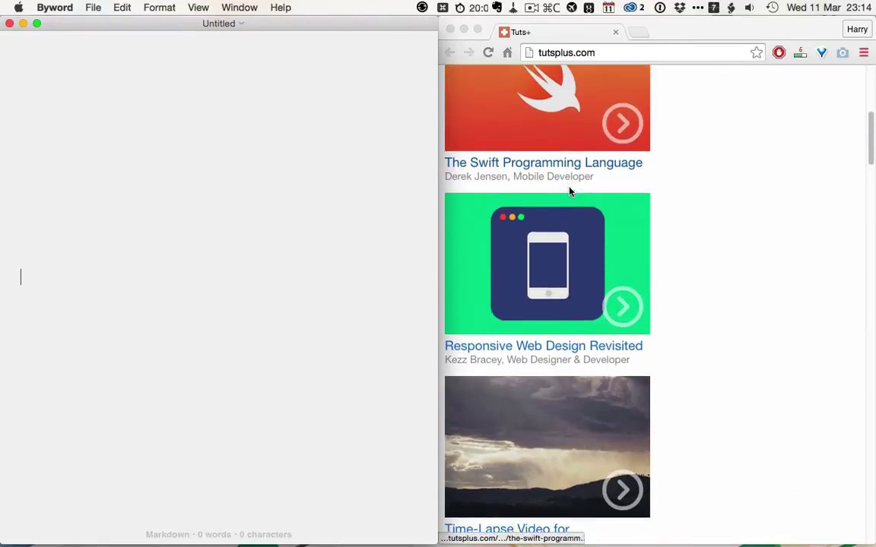
scroll(570, 191, "up", 10)
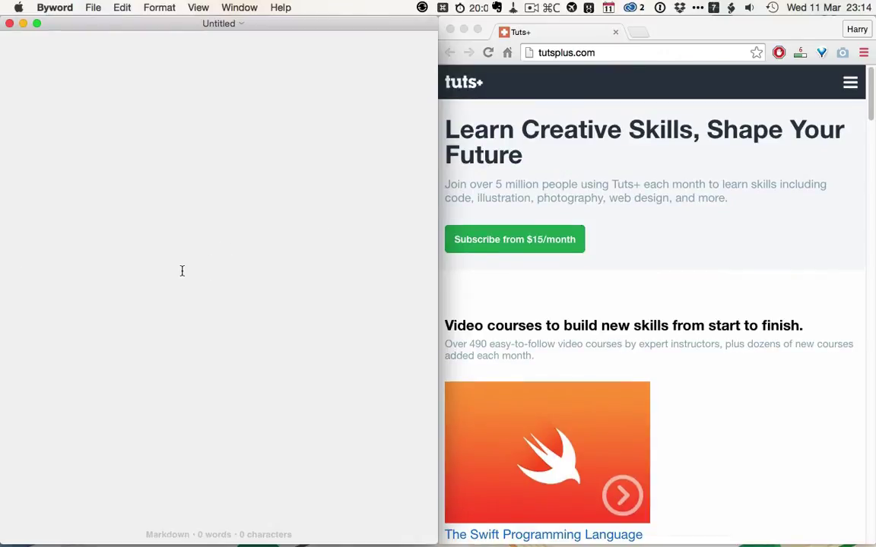
Close the blank Byword document, quit Byword, and close the test Chrome window
key("super+w")
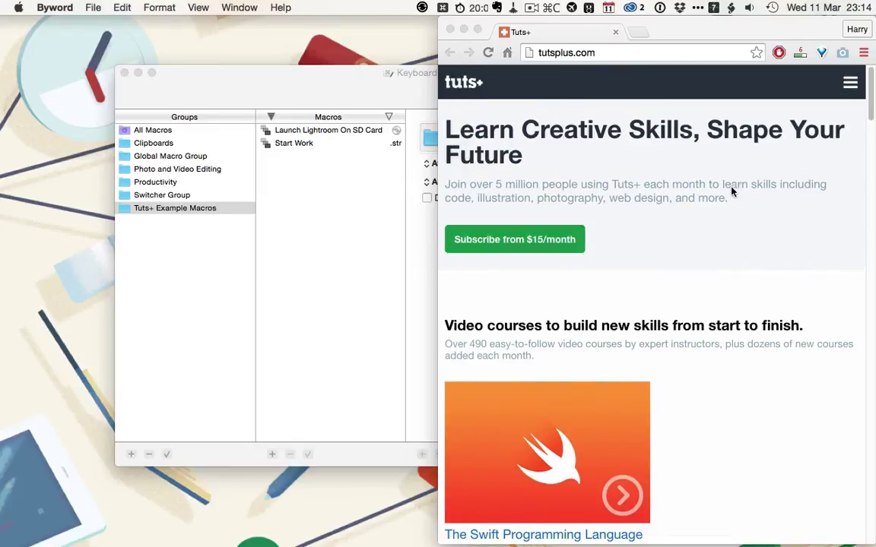
key("super+q")
left_click(839, 222)
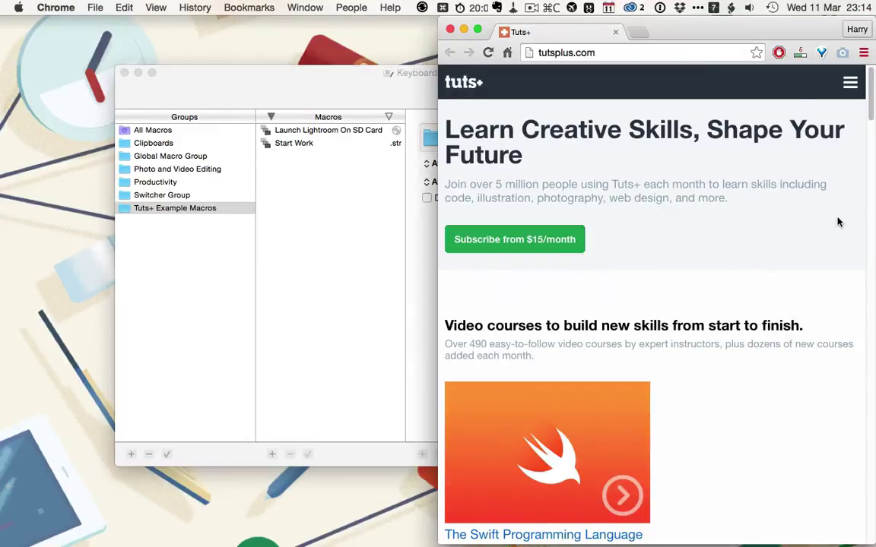
key("super+w")
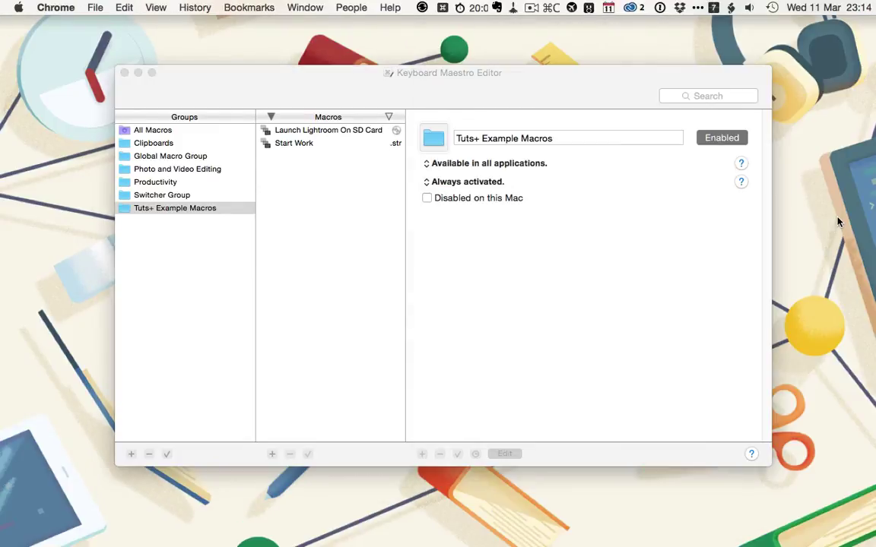
Back in Keyboard Maestro, select the Start Work macro to review its .str trigger and actions
left_click(581, 277)
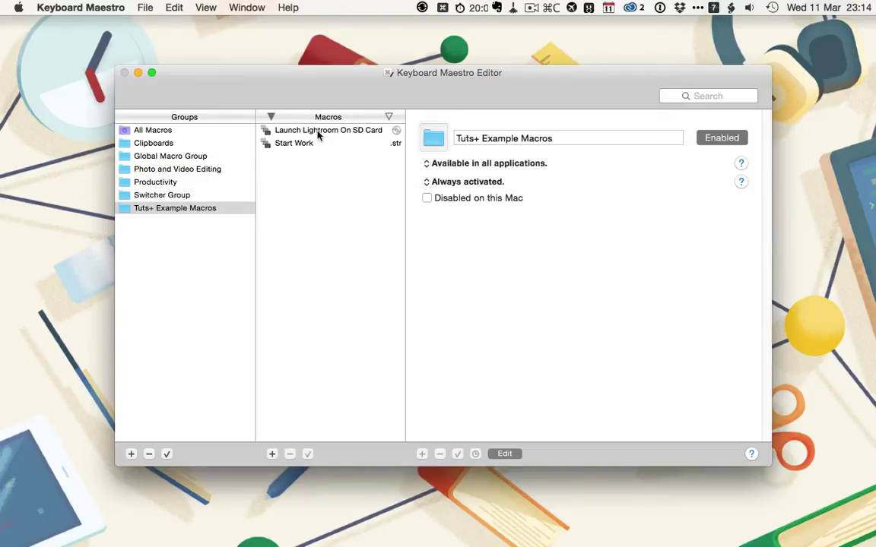
left_click(299, 144)
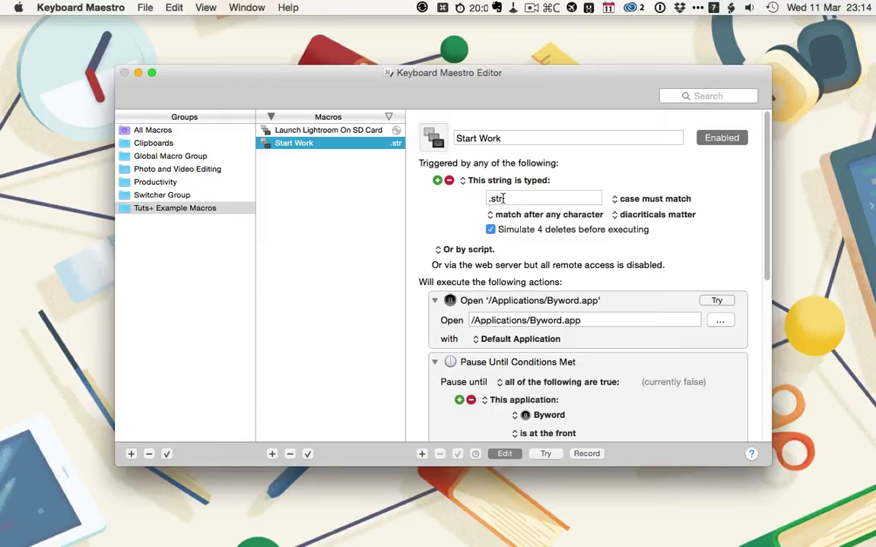
scroll(503, 199, "down", 1)
In the Actions library, pick Application Control > Open > Open a File, Folder or Application
left_click(422, 454)
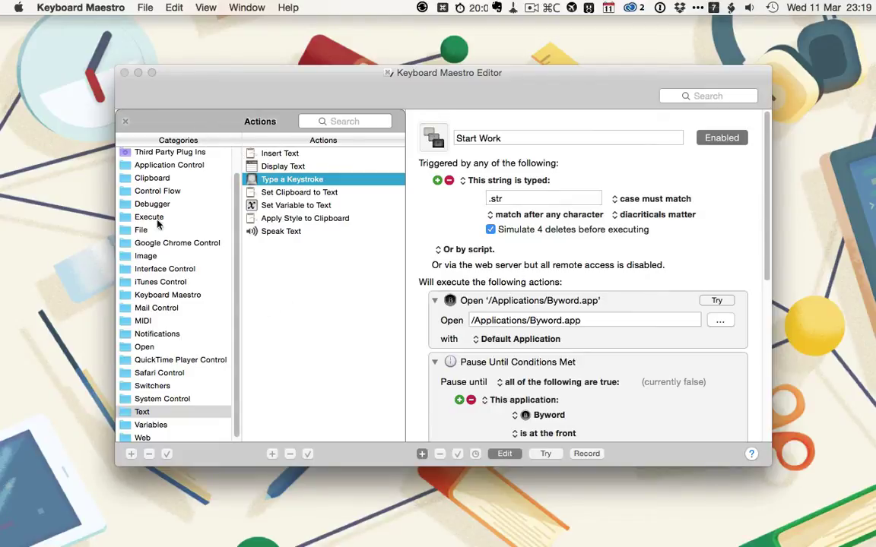
left_click(159, 167)
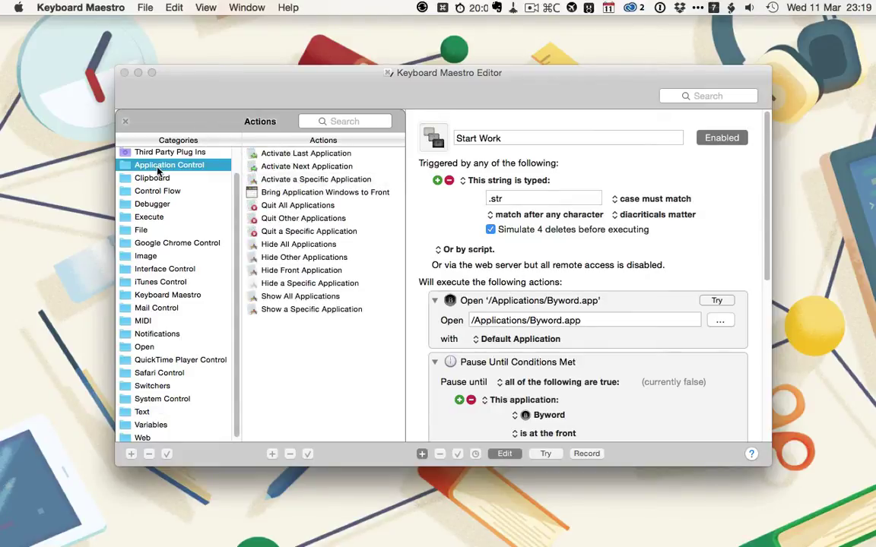
left_click(141, 347)
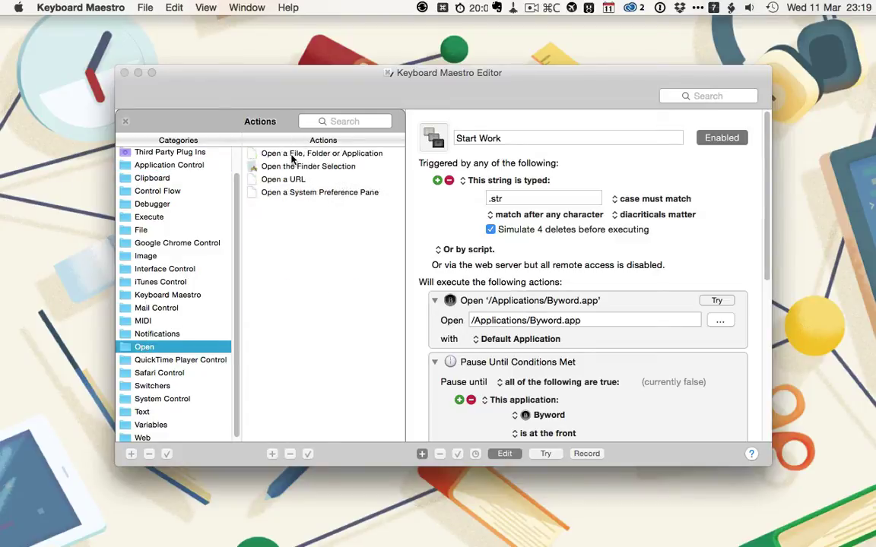
left_click(292, 156)
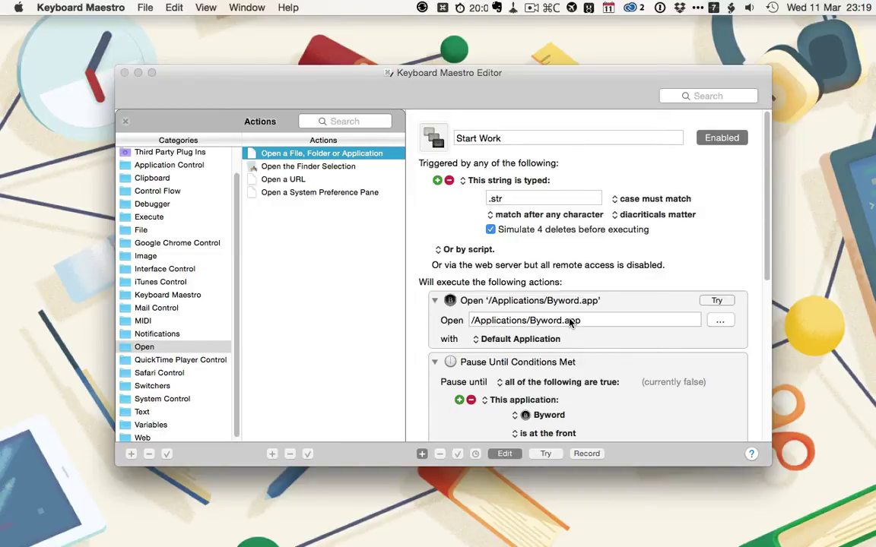
scroll(570, 322, "down", 2)
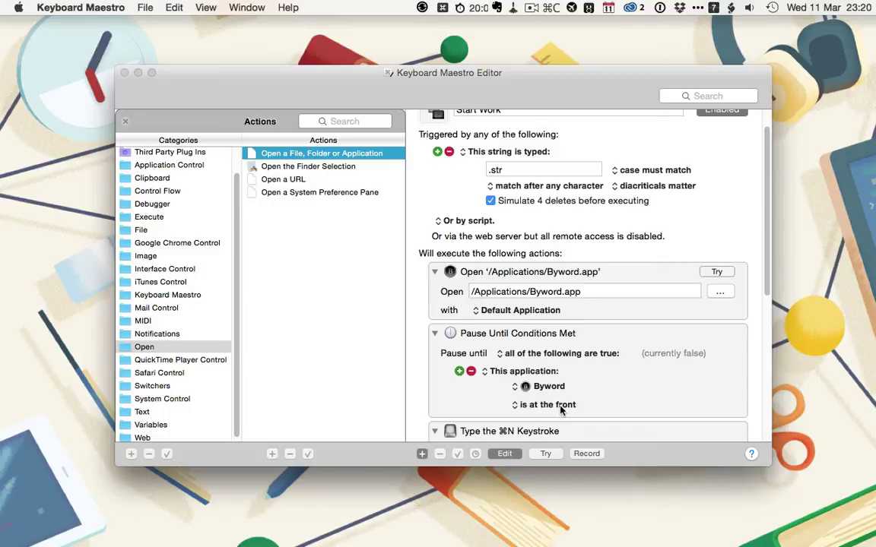
Browse Control Flow, then pick Text > Type a Keystroke and Google Chrome Control > New Google Chrome Window
left_click(170, 195)
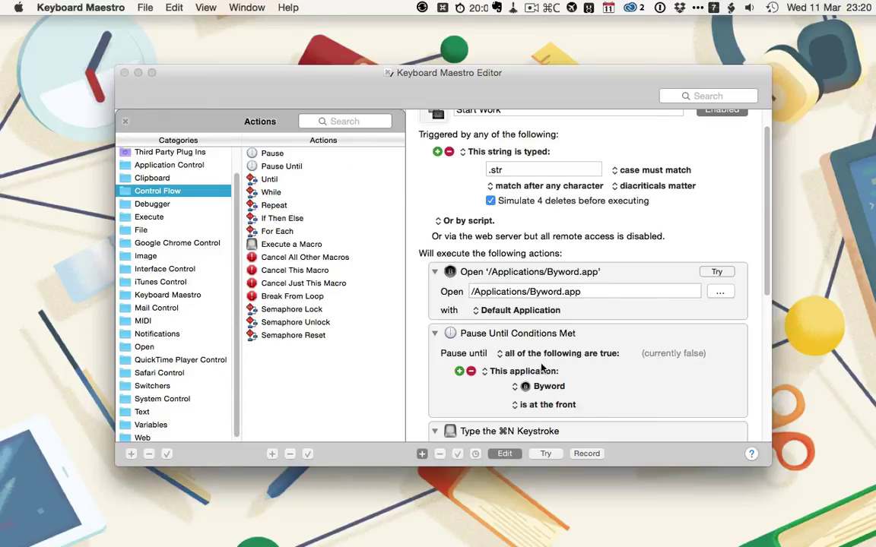
scroll(542, 355, "down", 2)
scroll(542, 355, "down", 1)
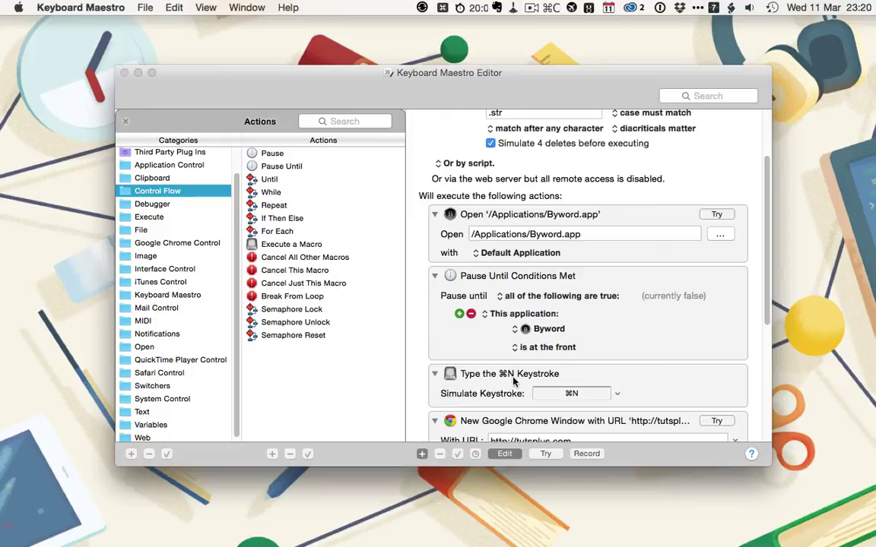
left_click(138, 415)
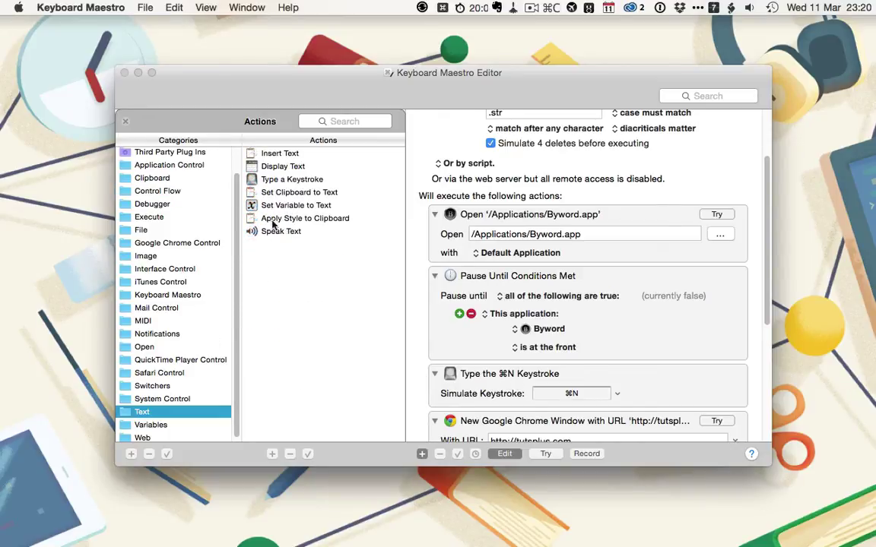
left_click(280, 181)
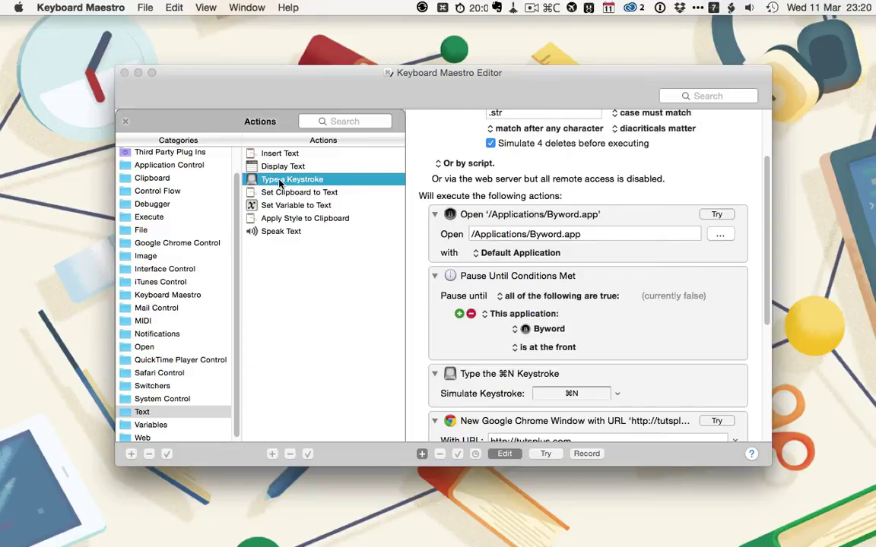
scroll(477, 237, "down", 3)
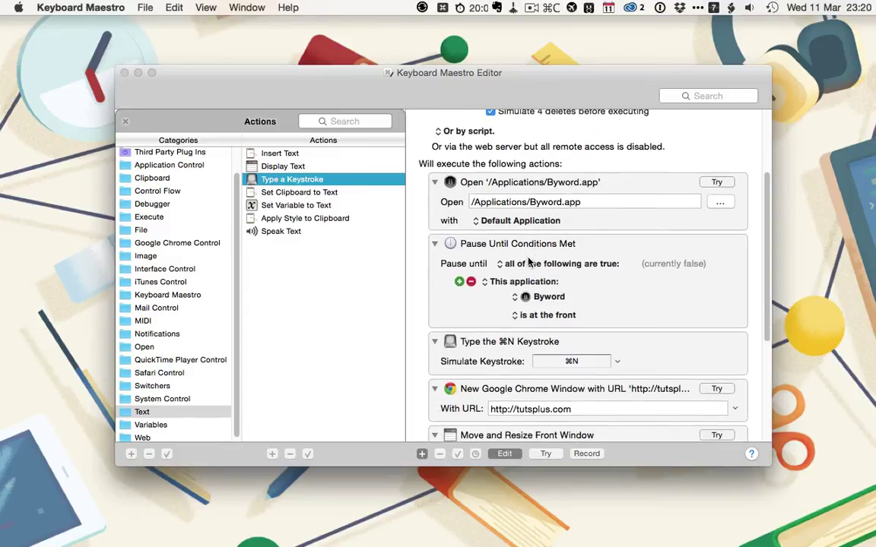
left_click(183, 245)
left_click(308, 155)
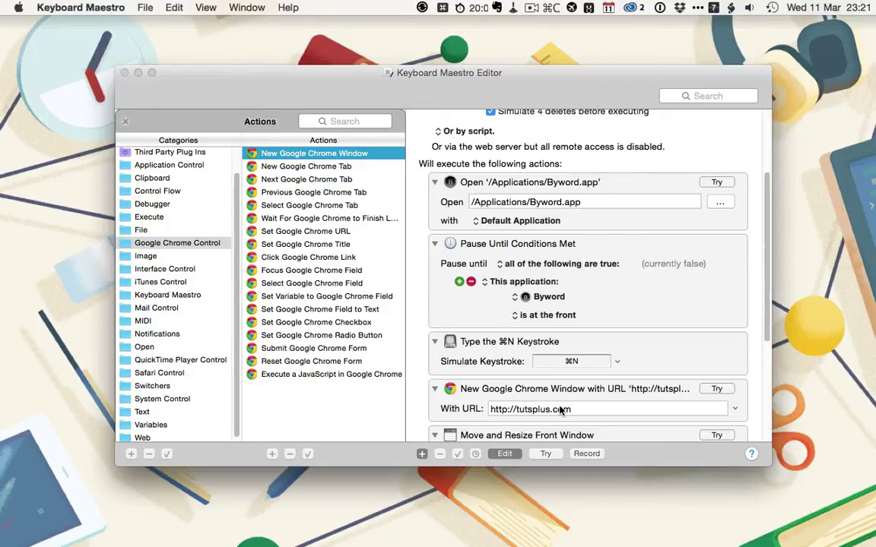
Set Byword's Move and Resize Front Window action to Left Column
left_click(180, 271)
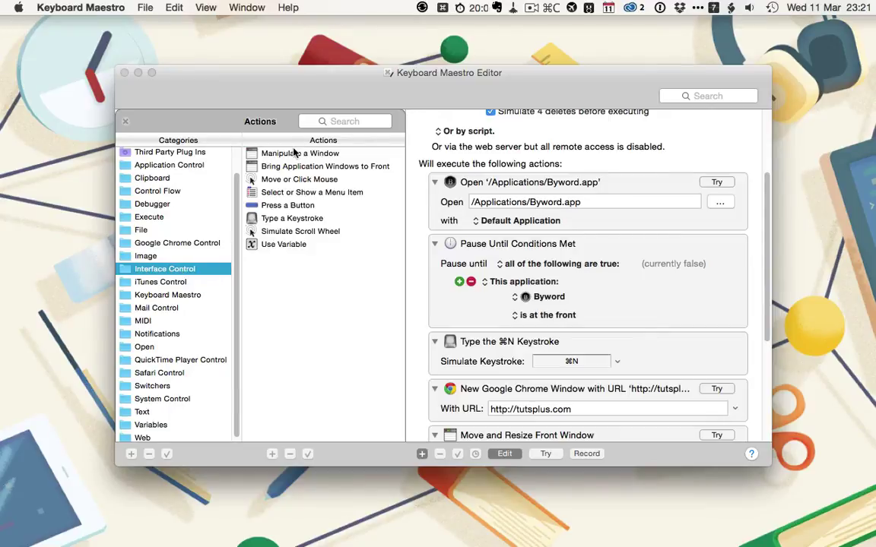
scroll(487, 258, "down", 5)
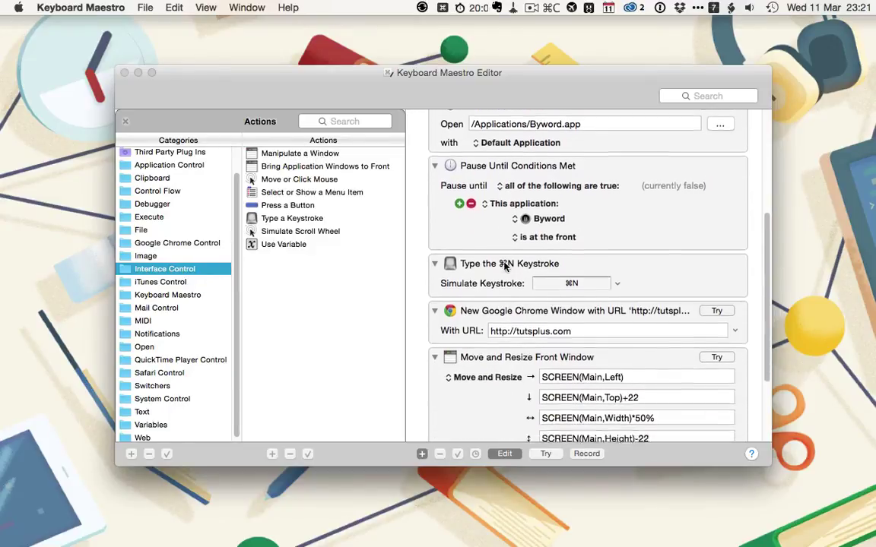
left_click(475, 346)
mouse_move(488, 348)
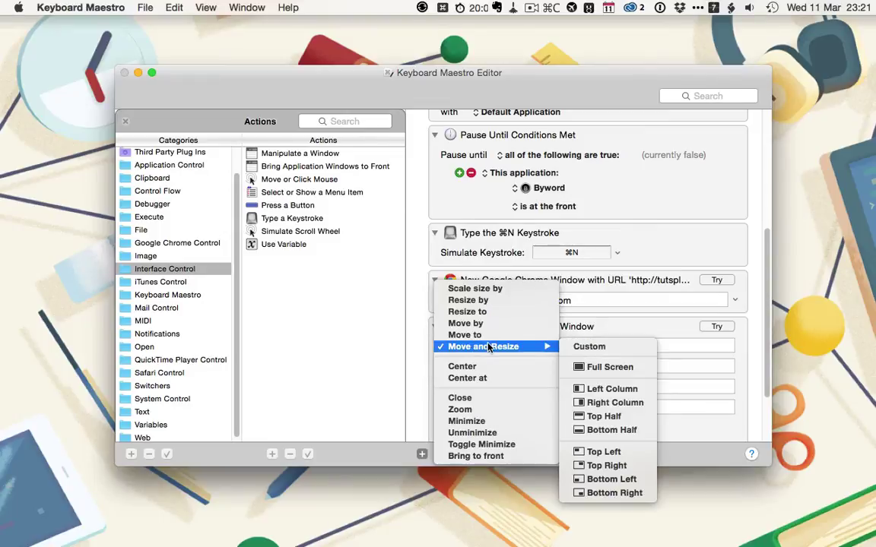
left_click(589, 389)
scroll(589, 386, "down", 1)
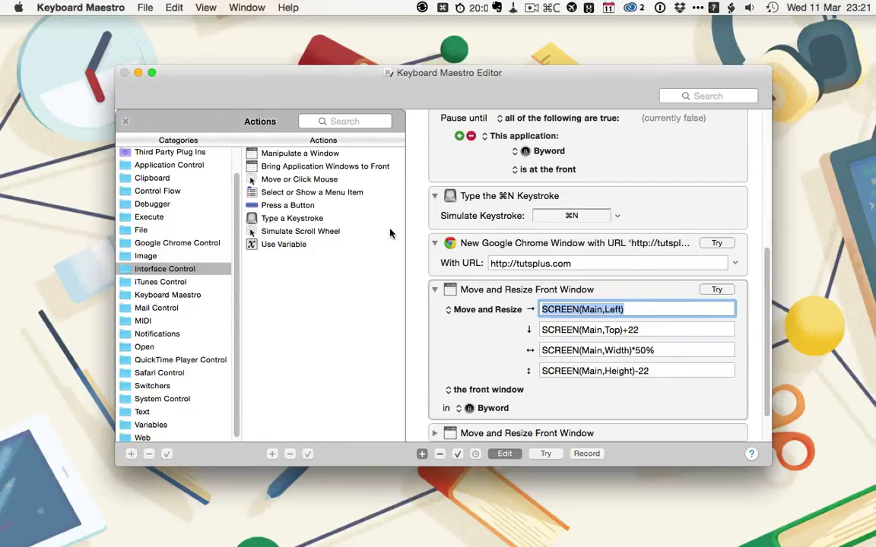
Set Chrome's Move and Resize action to Right Column, keeping the front window as target
scroll(479, 304, "down", 3)
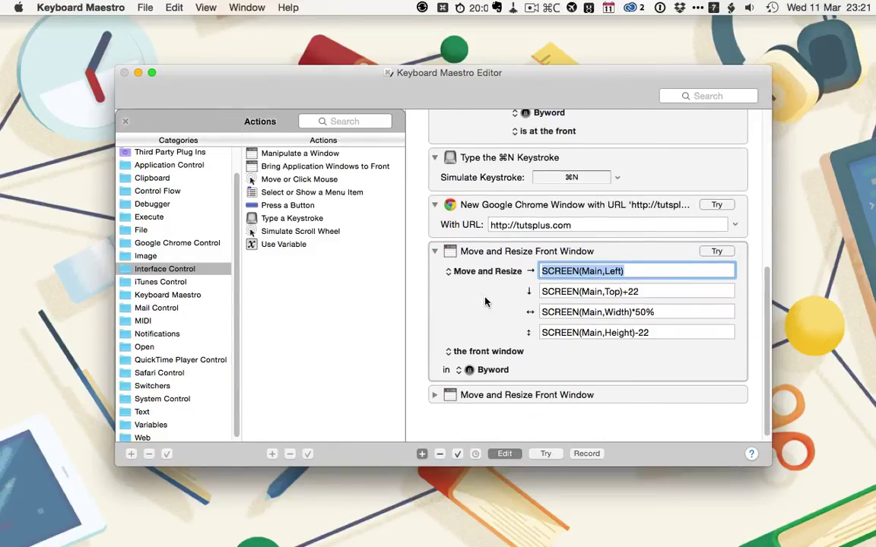
left_click(434, 396)
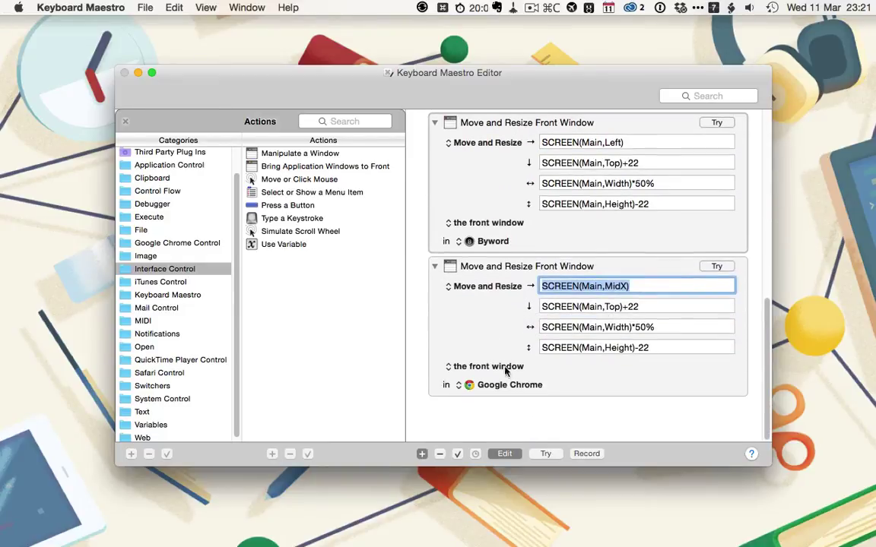
left_click(486, 287)
mouse_move(490, 290)
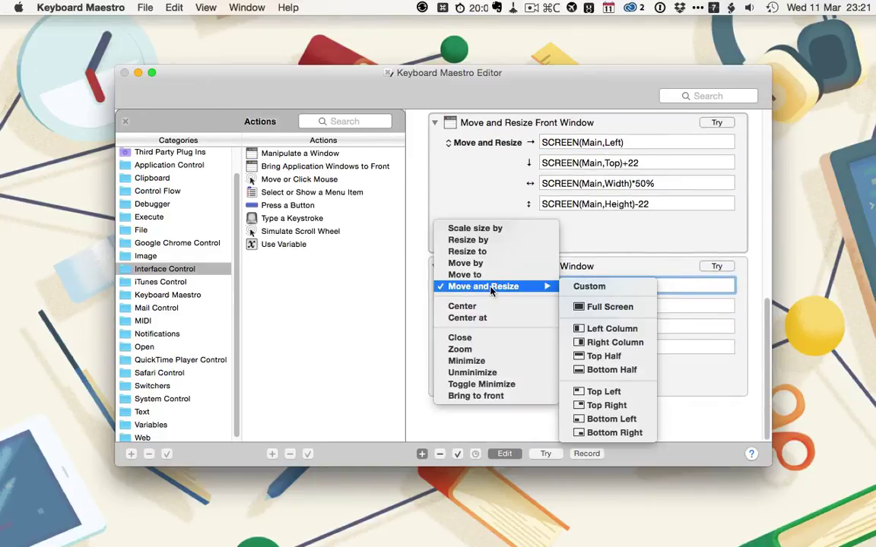
left_click(590, 342)
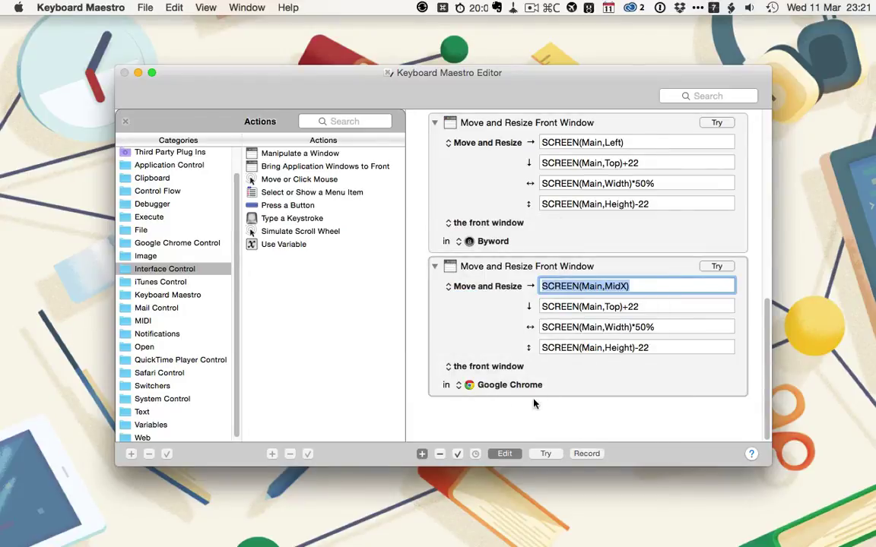
left_click(496, 366)
left_click(498, 366)
Review the Byword Move and Resize positioning choices and leave the action unchanged
scroll(486, 229, "up", 10)
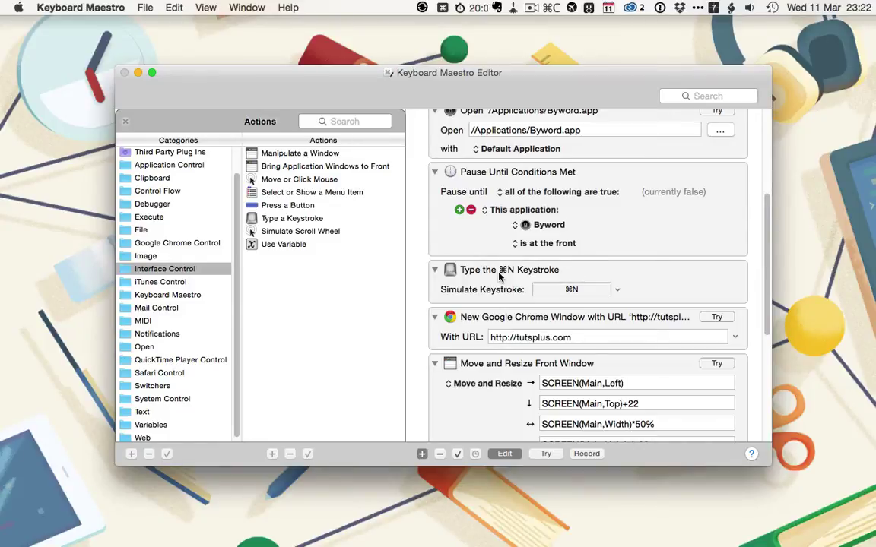
scroll(498, 289, "down", 3)
left_click(489, 310)
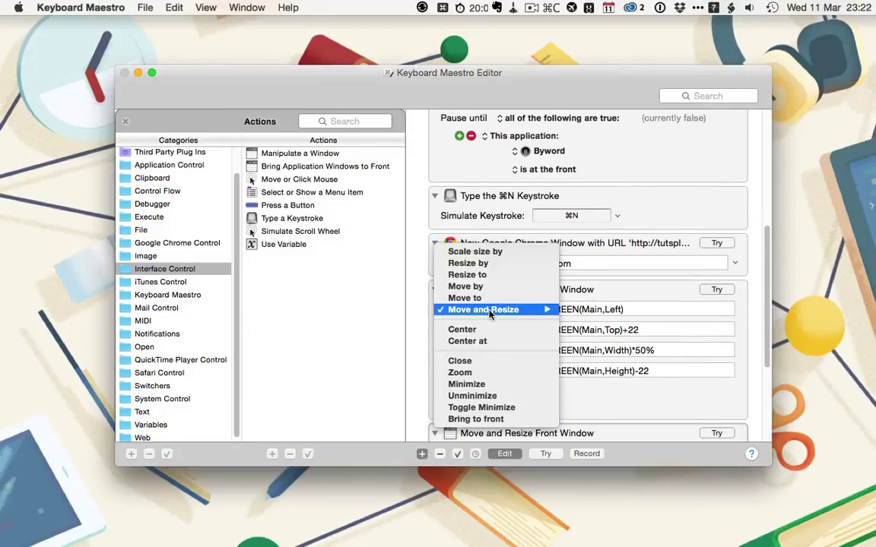
mouse_move(531, 310)
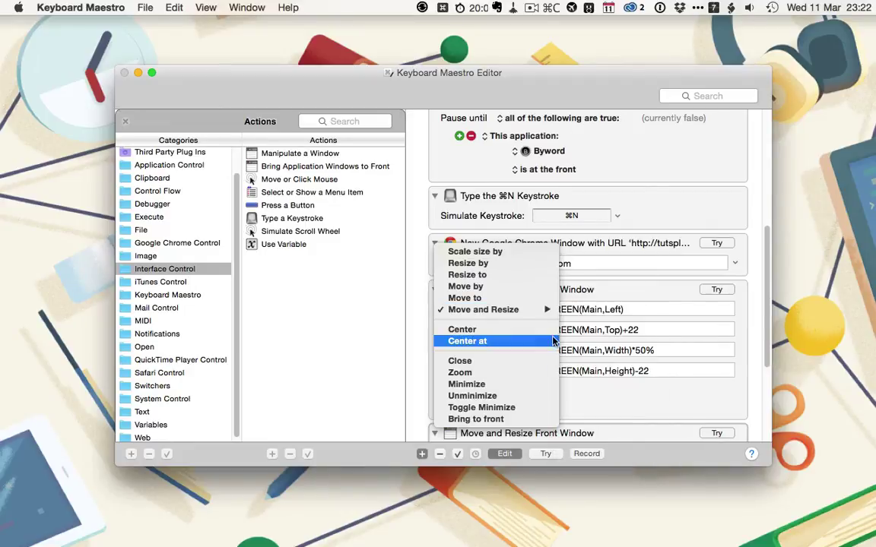
left_click(634, 298)
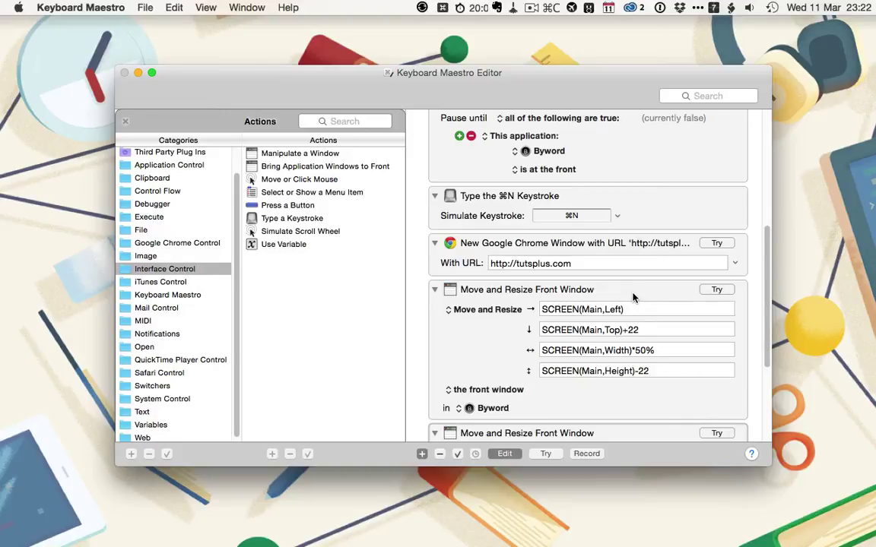
Close the Actions library and select the Launch Lightroom On SD Card macro
left_click(121, 122)
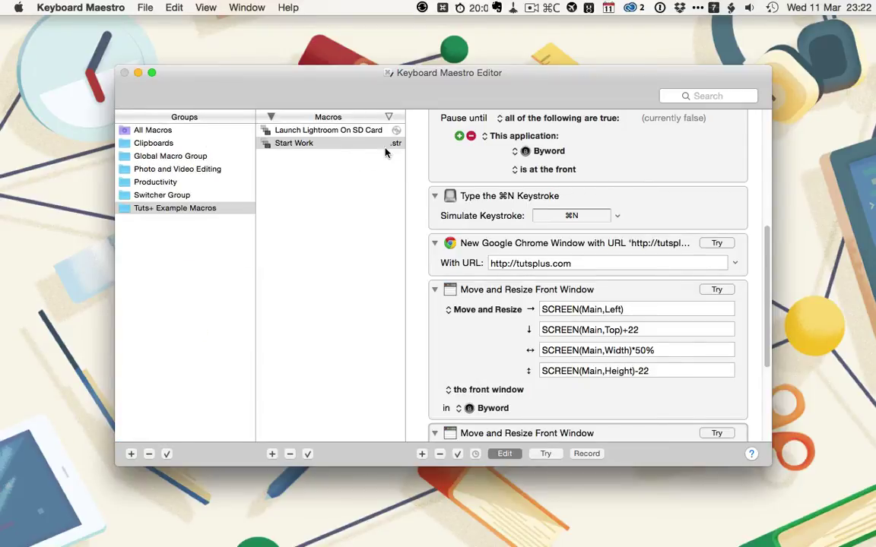
left_click(352, 131)
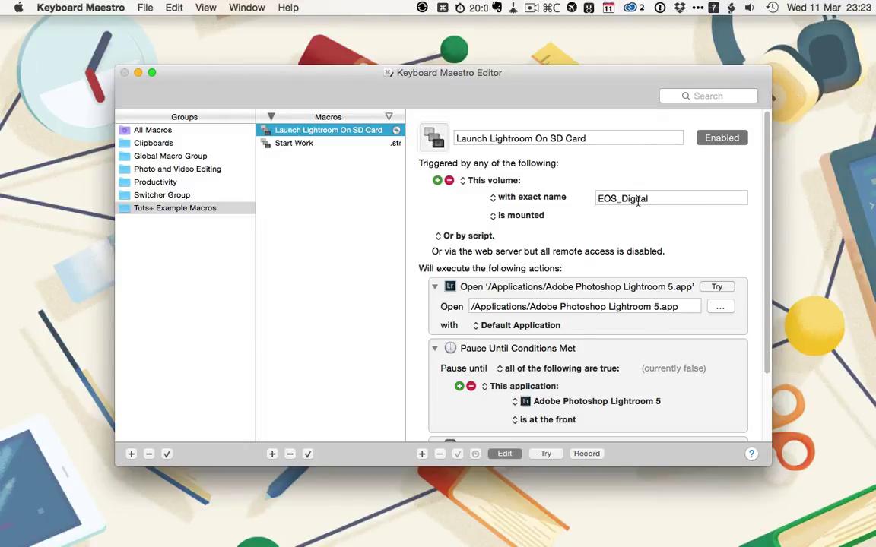
Try the macro so Lightroom 5 opens its Import window, then switch back to Keyboard Maestro
left_click(545, 454)
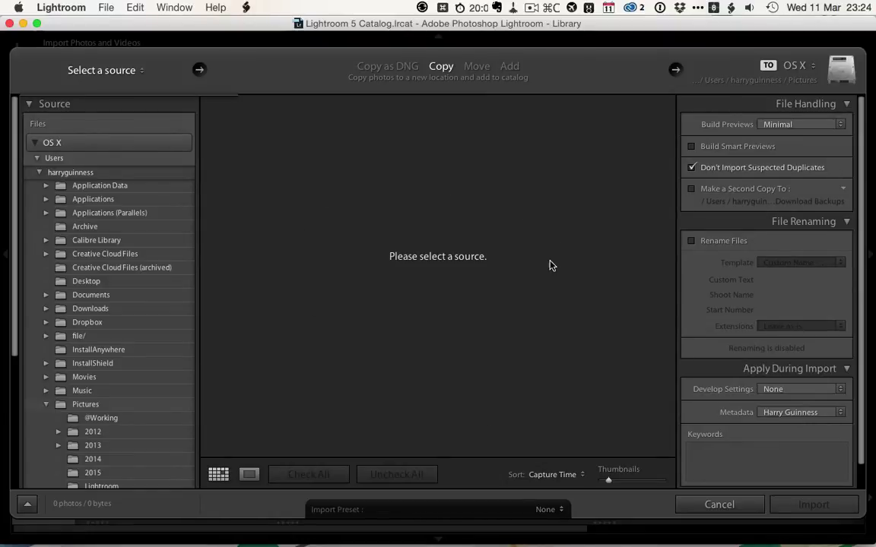
key("ctrl+alt+super+space")
key("Return")
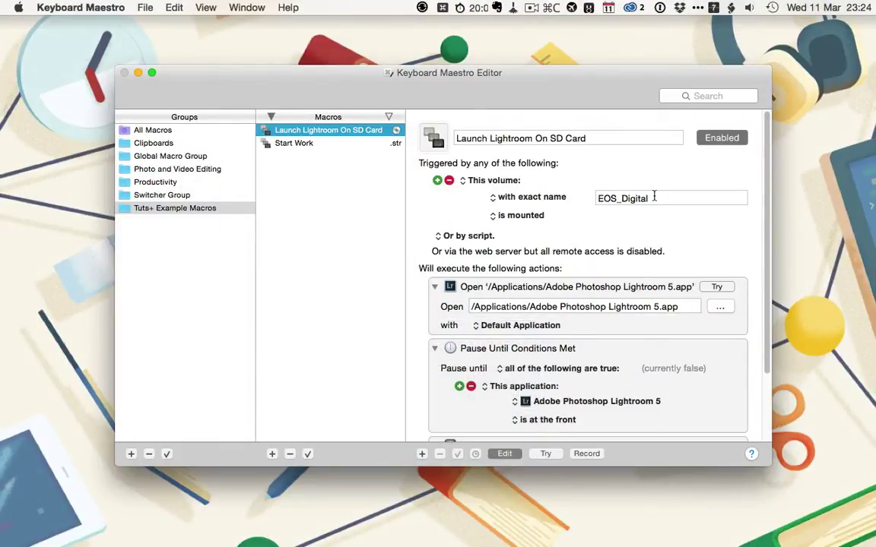
Copy the name EOS_Digital, delete the old trigger, and add a Mounted Volume trigger with it pasted in
left_click_drag(650, 199, 594, 199)
key("super+c")
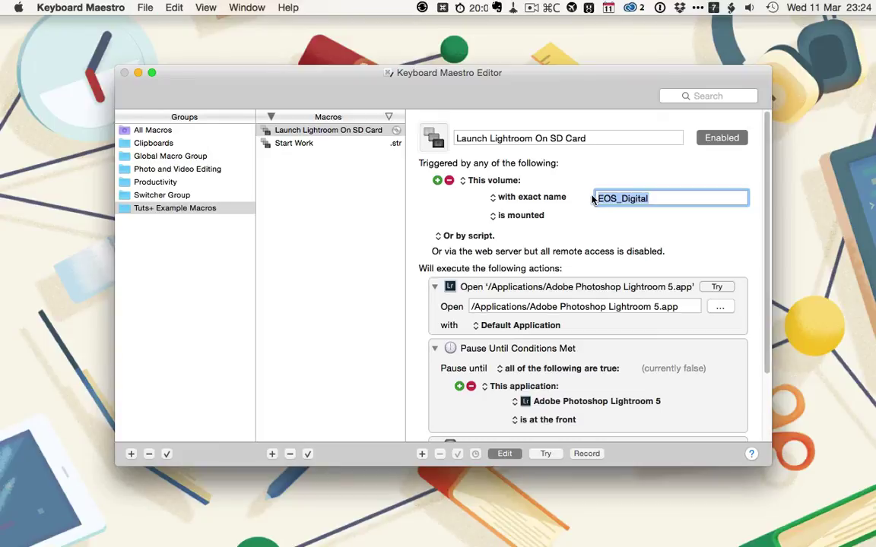
left_click(449, 181)
left_click(437, 181)
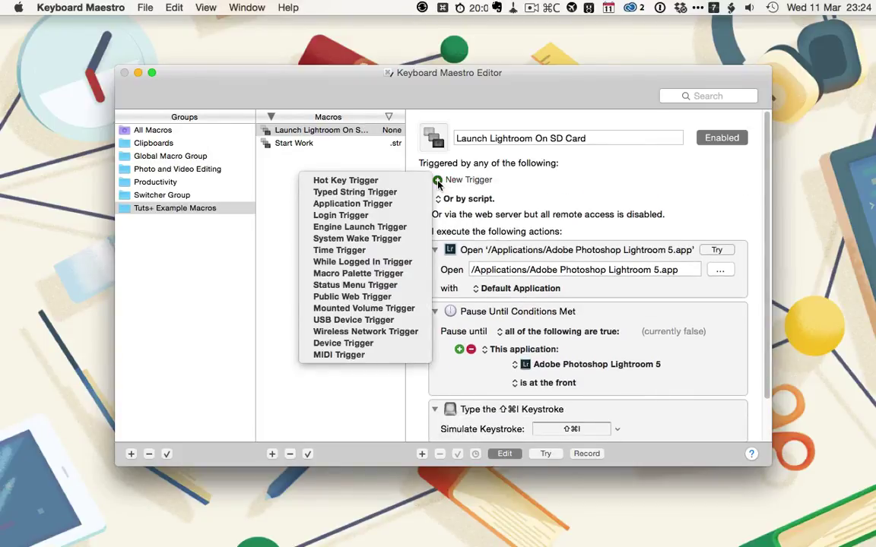
left_click(380, 311)
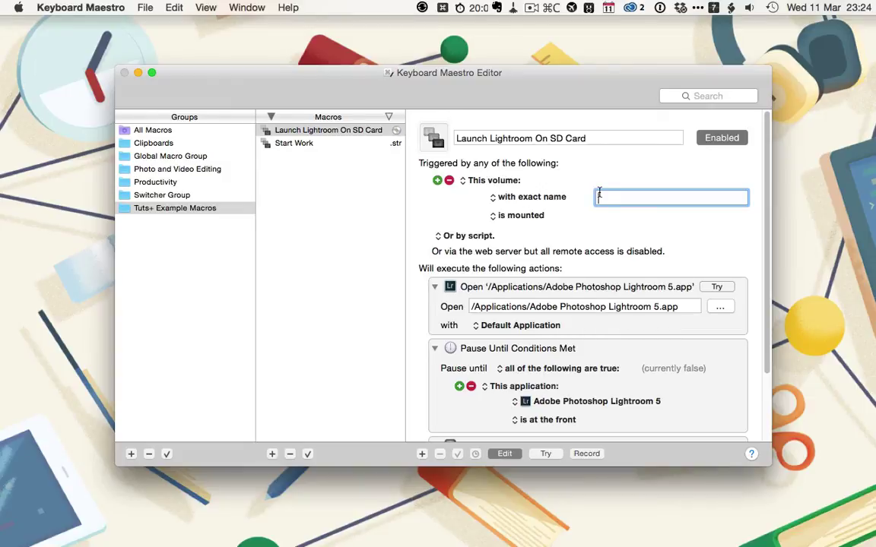
key("super+v")
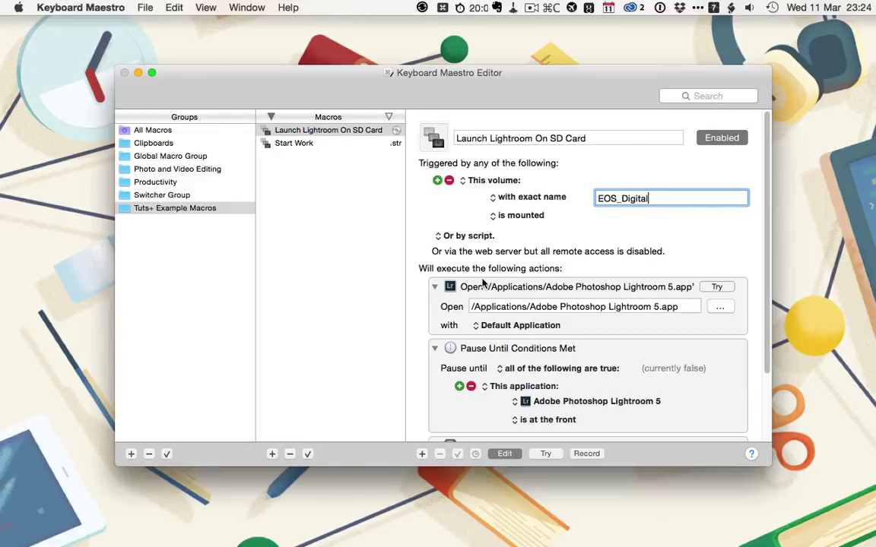
scroll(482, 283, "down", 2)
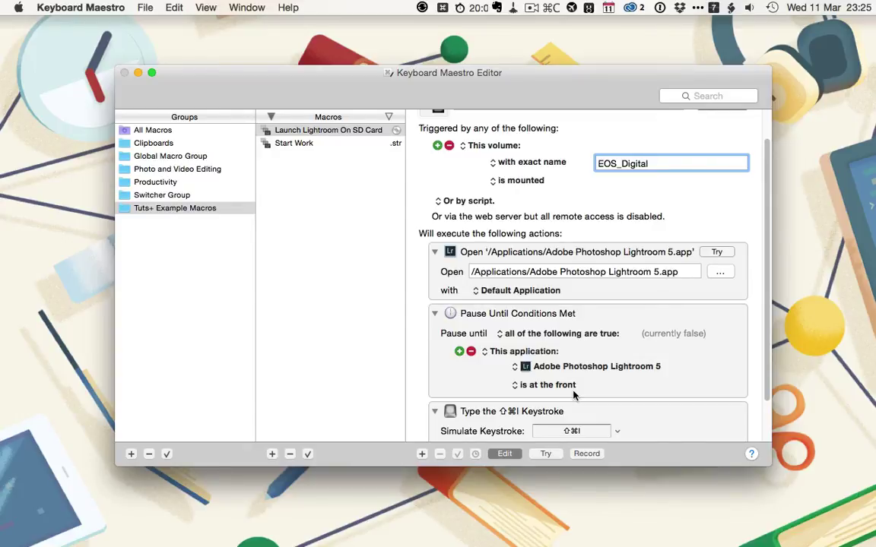
scroll(574, 394, "down", 2)
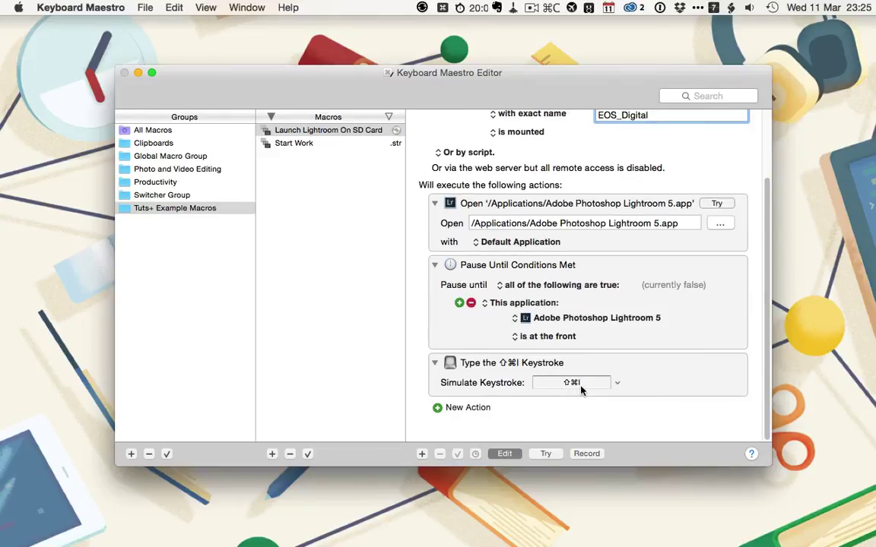